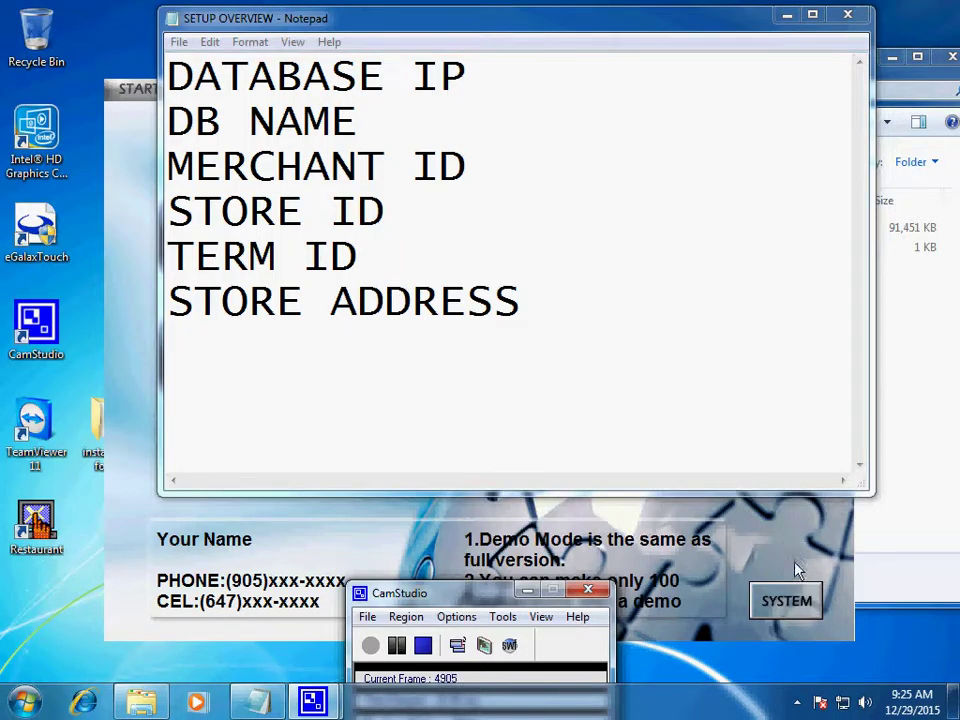
Open the system registration settings from the start-up screen by entering the system password.
{"action": "left_click", "coordinate": [788, 602]}
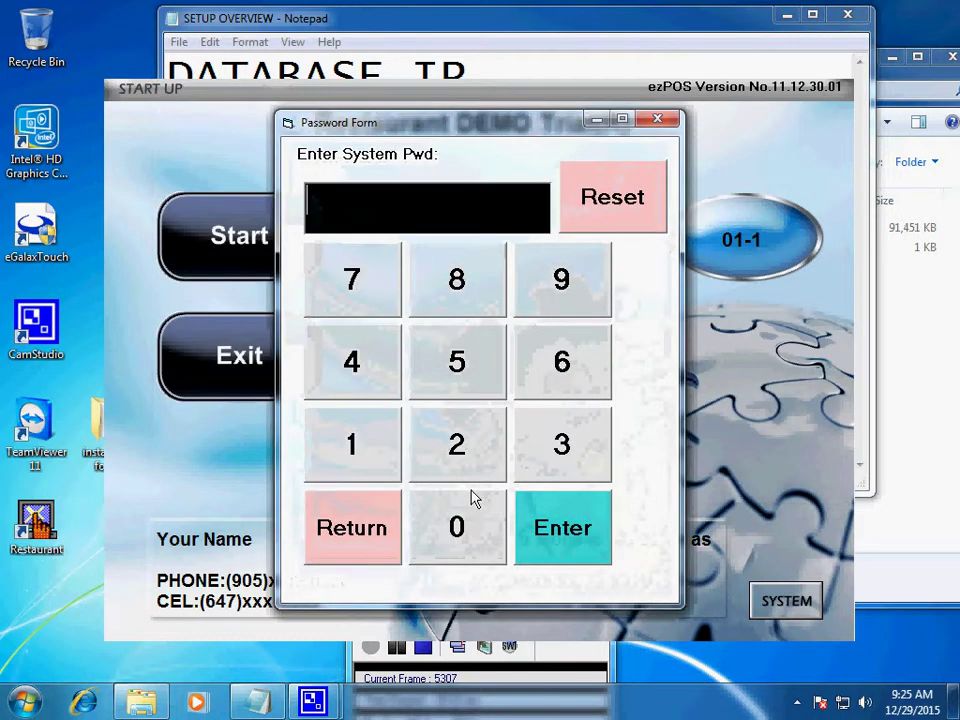
{"action": "left_click", "coordinate": [459, 444]}
{"action": "left_click", "coordinate": [372, 285]}
{"action": "left_click", "coordinate": [551, 437]}
{"action": "left_click", "coordinate": [433, 392]}
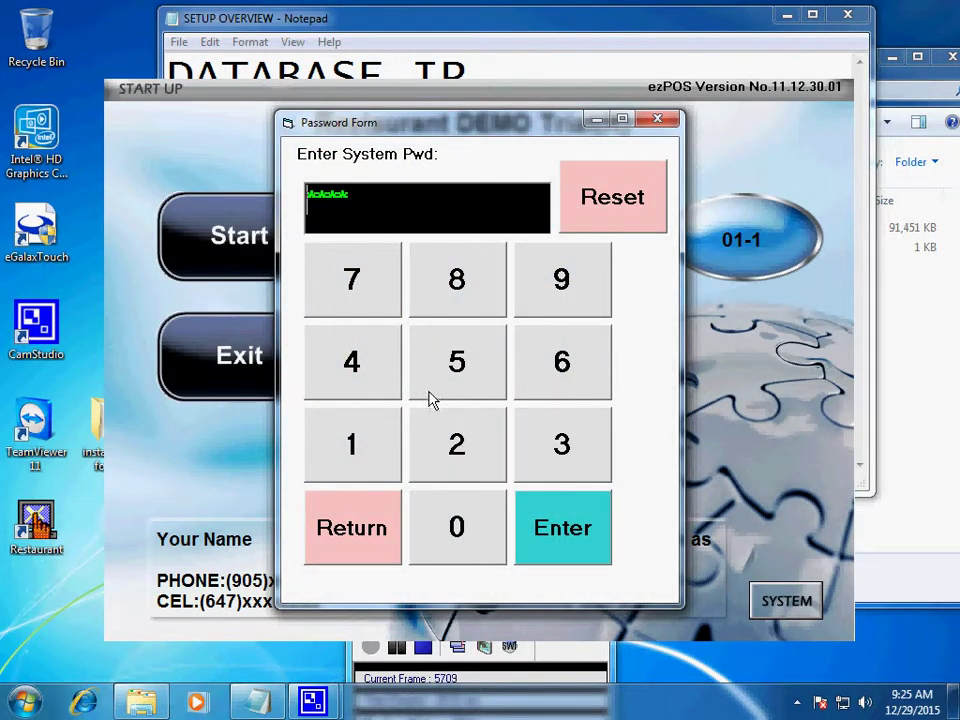
{"action": "left_click", "coordinate": [349, 274]}
{"action": "left_click", "coordinate": [368, 455]}
{"action": "left_click", "coordinate": [574, 527]}
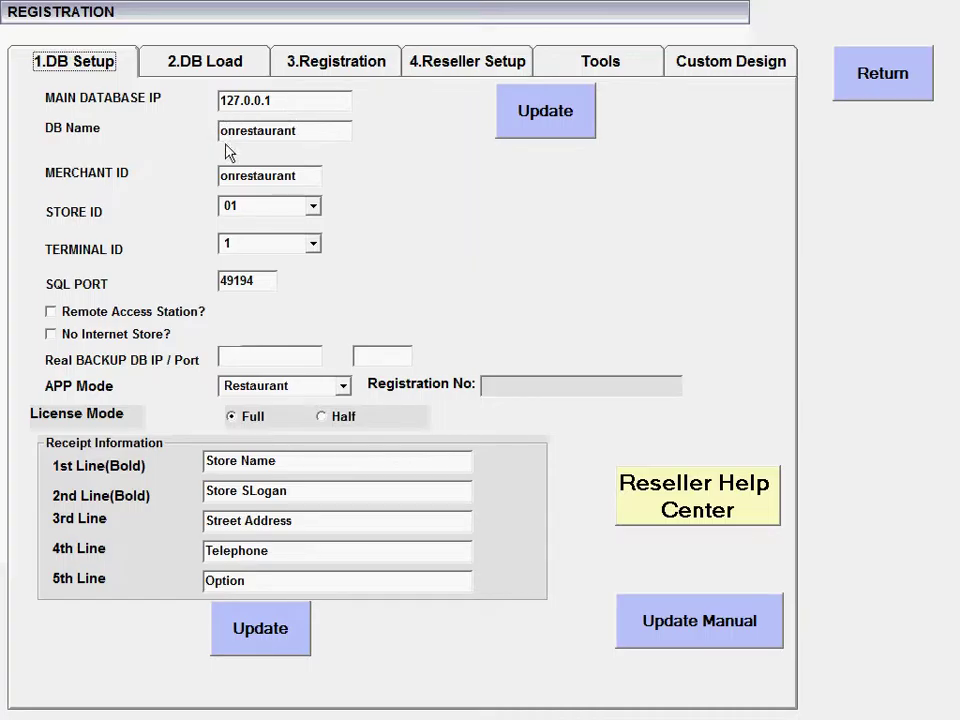
Replace the DB name with TESTDB and go to the merchant ID.
{"action": "key", "text": "Tab"}
{"action": "key", "text": "BackSpace"}
{"action": "key", "text": "BackSpace"}
{"action": "key", "text": "BackSpace"}
{"action": "key", "text": "BackSpace"}
{"action": "key", "text": "BackSpace"}
{"action": "key", "text": "BackSpace"}
{"action": "key", "text": "BackSpace"}
{"action": "key", "text": "BackSpace"}
{"action": "key", "text": "BackSpace"}
{"action": "key", "text": "BackSpace"}
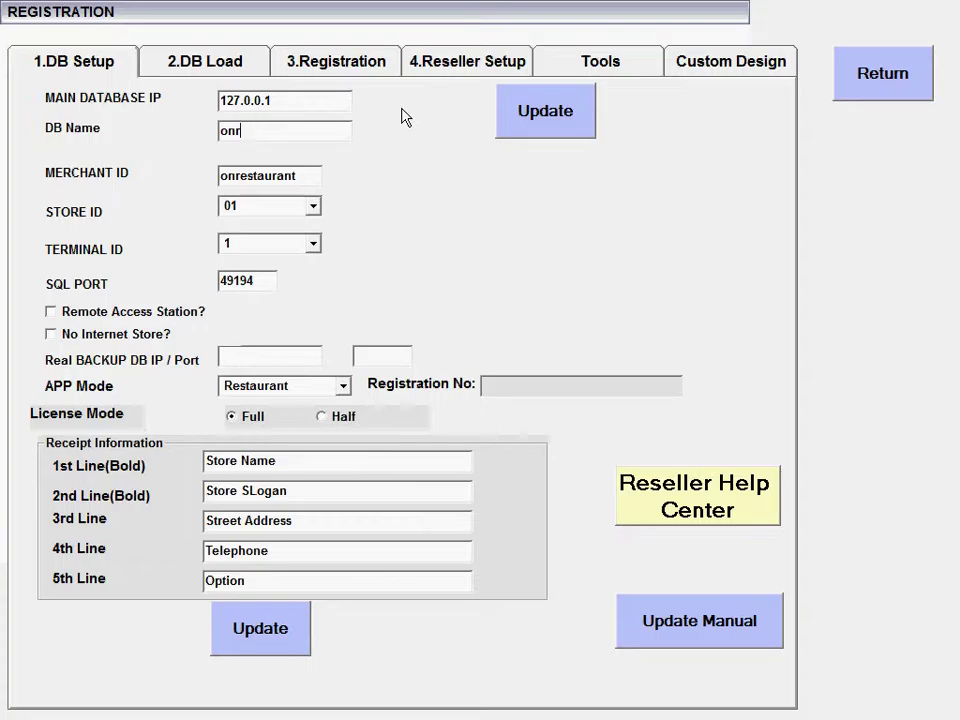
{"action": "type", "text": "TEST"}
{"action": "type", "text": "DN"}
{"action": "type", "text": "B"}
{"action": "left_click", "coordinate": [315, 177]}
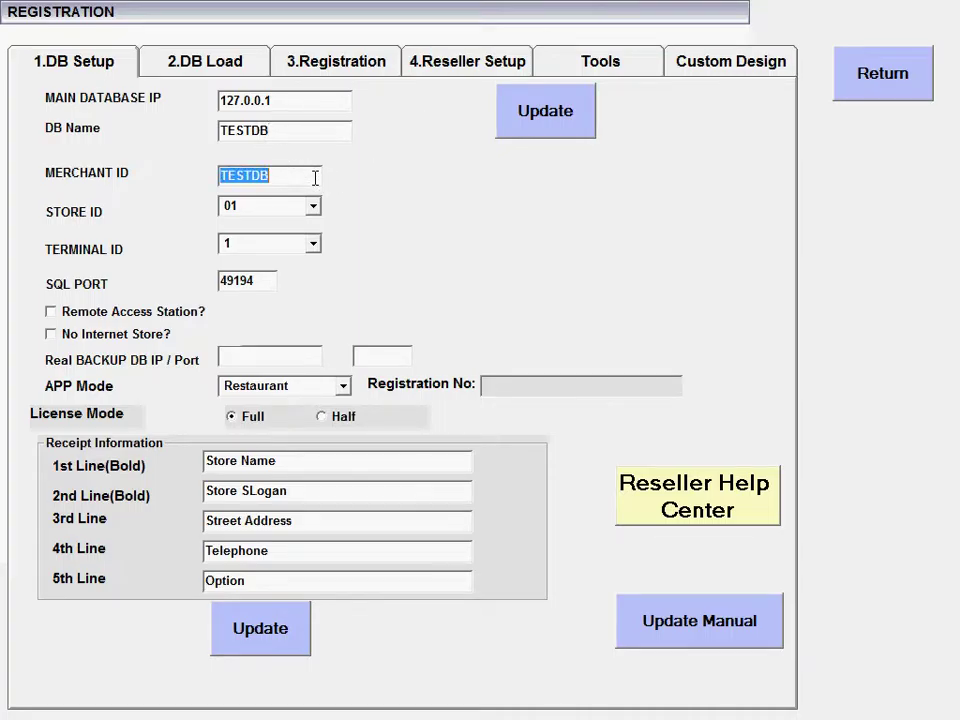
Clear the DB name and enter SUSHIFAST instead.
{"action": "left_click", "coordinate": [277, 136]}
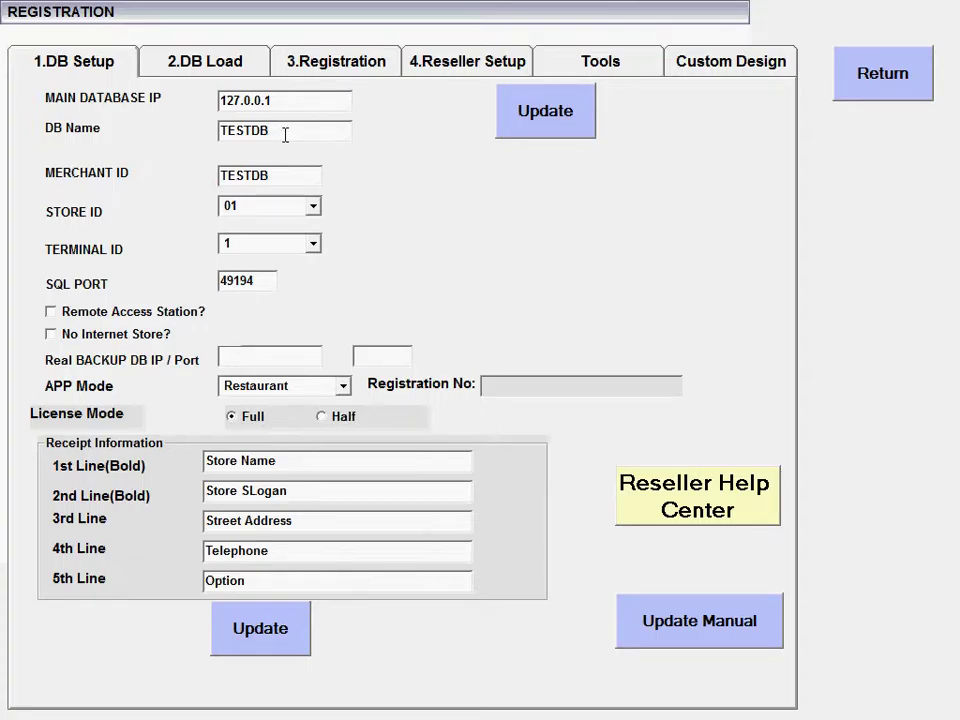
{"action": "key", "text": "BackSpace"}
{"action": "key", "text": "BackSpace"}
{"action": "key", "text": "BackSpace"}
{"action": "key", "text": "BackSpace"}
{"action": "key", "text": "BackSpace"}
{"action": "key", "text": "BackSpace"}
{"action": "type", "text": "SUSHIFAST"}
Remove SUSHIFAST from the DB name and re-enter TESTDB.
{"action": "key", "text": "BackSpace"}
{"action": "key", "text": "BackSpace"}
{"action": "key", "text": "BackSpace"}
{"action": "key", "text": "BackSpace"}
{"action": "key", "text": "BackSpace"}
{"action": "key", "text": "BackSpace"}
{"action": "key", "text": "BackSpace"}
{"action": "key", "text": "BackSpace"}
{"action": "key", "text": "BackSpace"}
{"action": "type", "text": "TESTDB"}
Set the DB name to TESTDBNEW and the merchant ID to TESTDB.
{"action": "left_click", "coordinate": [253, 176]}
{"action": "type", "text": "NEW"}
{"action": "left_click", "coordinate": [291, 174]}
{"action": "type", "text": "NEW"}
{"action": "key", "text": "BackSpace"}
{"action": "key", "text": "BackSpace"}
{"action": "key", "text": "BackSpace"}
Set the store ID to 01 and the terminal ID to 1.
{"action": "left_click", "coordinate": [313, 207]}
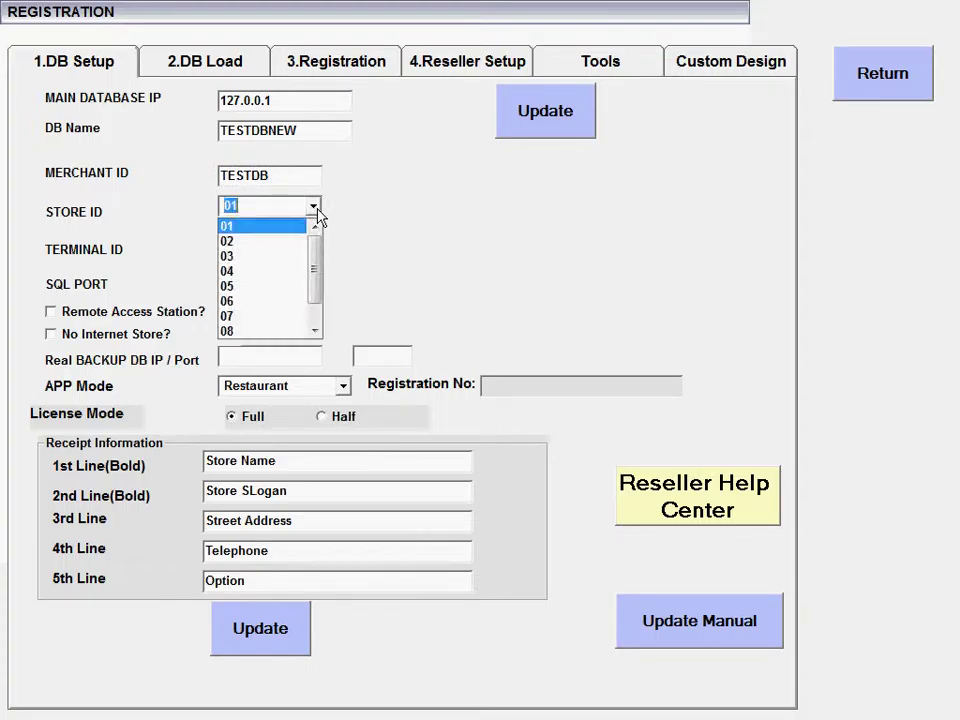
{"action": "left_click", "coordinate": [474, 232]}
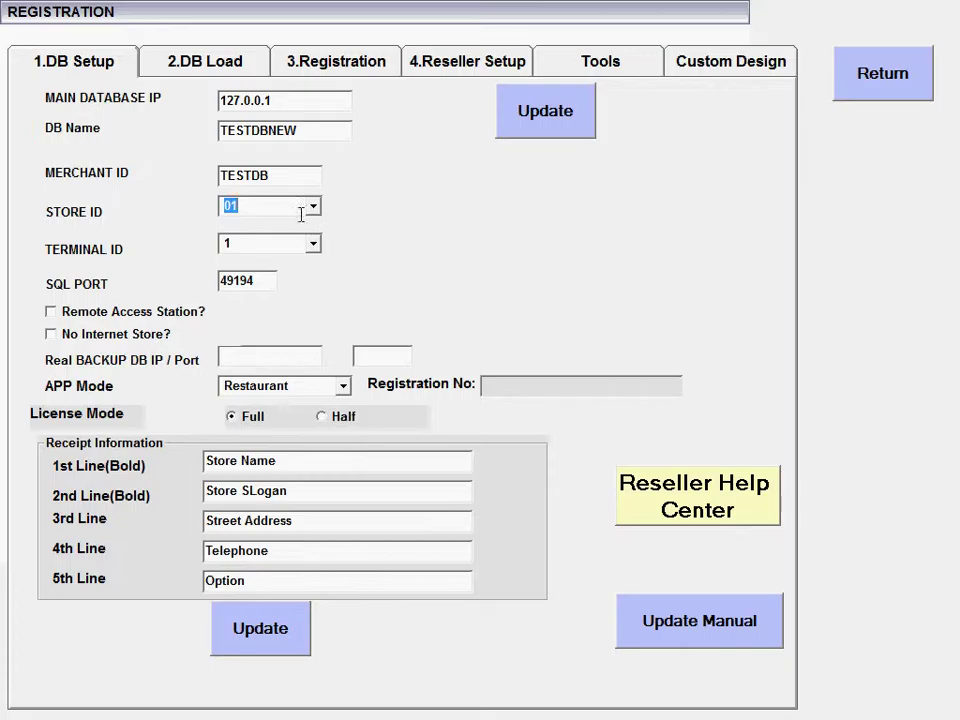
{"action": "type", "text": "0001"}
{"action": "key", "text": "BackSpace"}
{"action": "key", "text": "BackSpace"}
{"action": "key", "text": "BackSpace"}
{"action": "left_click", "coordinate": [314, 246]}
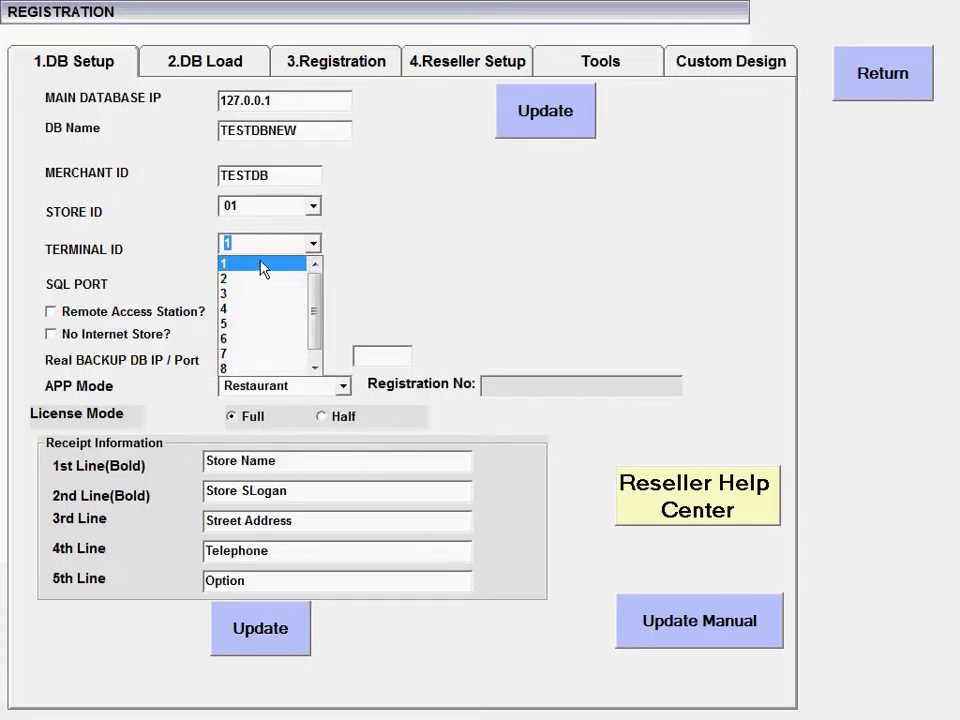
{"action": "left_click", "coordinate": [270, 267]}
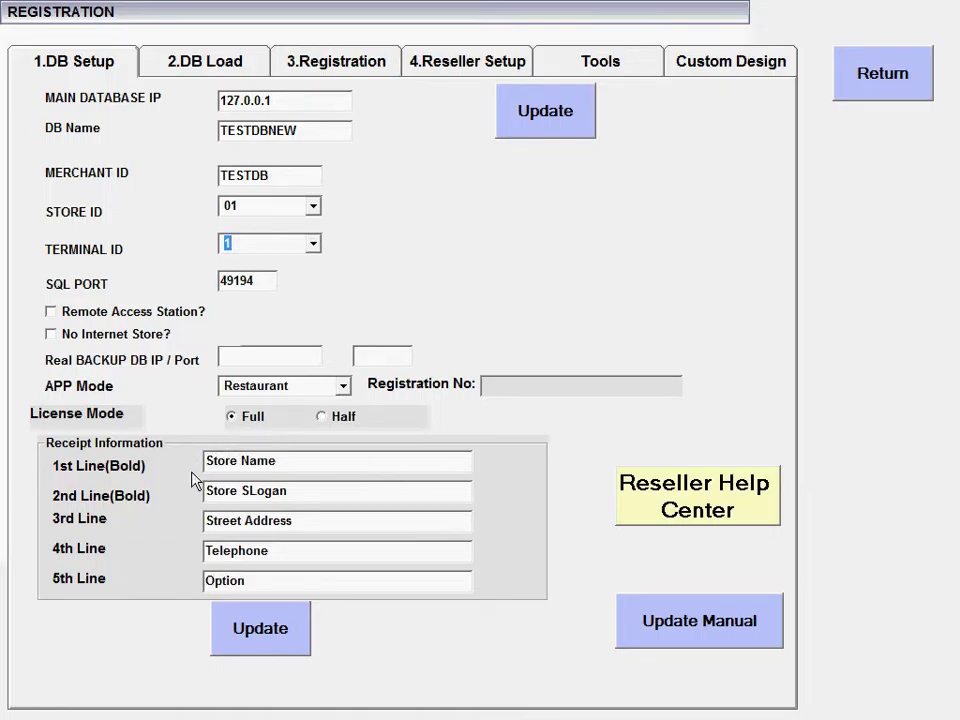
Replace the first line of the receipt information with TEST DB.
{"action": "left_click", "coordinate": [288, 460]}
{"action": "key", "text": "BackSpace"}
{"action": "key", "text": "BackSpace"}
{"action": "key", "text": "BackSpace"}
{"action": "key", "text": "BackSpace"}
{"action": "key", "text": "BackSpace"}
{"action": "key", "text": "BackSpace"}
{"action": "key", "text": "BackSpace"}
{"action": "key", "text": "BackSpace"}
{"action": "key", "text": "BackSpace"}
{"action": "key", "text": "BackSpace"}
{"action": "key", "text": "BackSpace"}
{"action": "key", "text": "BackSpace"}
{"action": "key", "text": "BackSpace"}
{"action": "key", "text": "BackSpace"}
{"action": "type", "text": "TEST DB"}
Replace the second line of the receipt information with EASIEST SUSHI.
{"action": "left_click", "coordinate": [302, 491]}
{"action": "key", "text": "BackSpace"}
{"action": "key", "text": "BackSpace"}
{"action": "key", "text": "BackSpace"}
{"action": "key", "text": "BackSpace"}
{"action": "key", "text": "BackSpace"}
{"action": "key", "text": "BackSpace"}
{"action": "key", "text": "BackSpace"}
{"action": "key", "text": "BackSpace"}
{"action": "key", "text": "BackSpace"}
{"action": "key", "text": "BackSpace"}
{"action": "key", "text": "BackSpace"}
{"action": "key", "text": "BackSpace"}
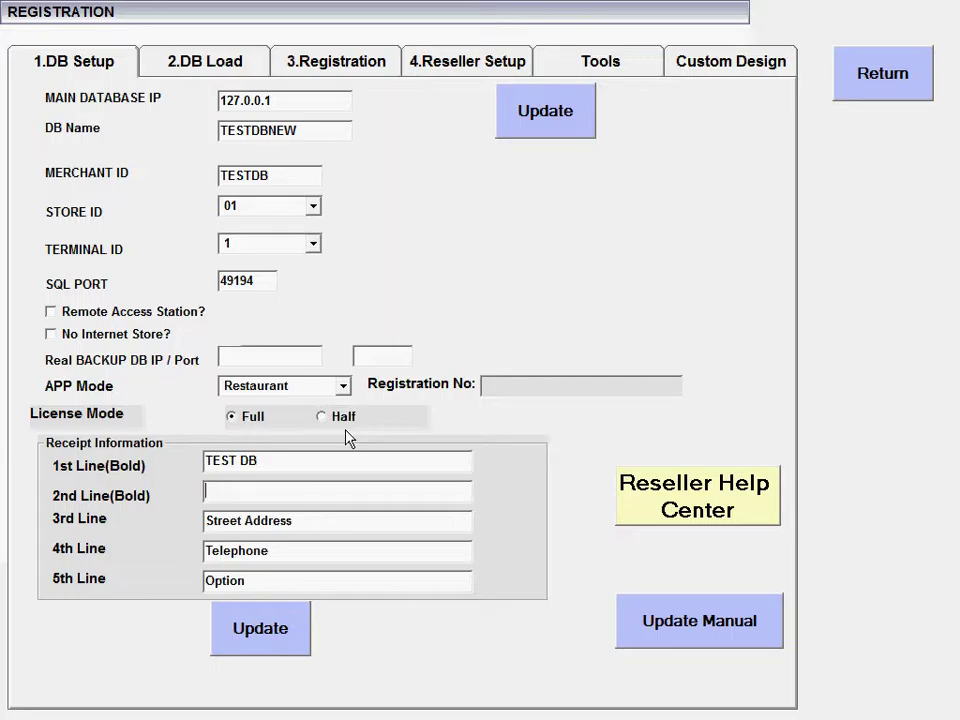
{"action": "type", "text": "EASIEST SUS"}
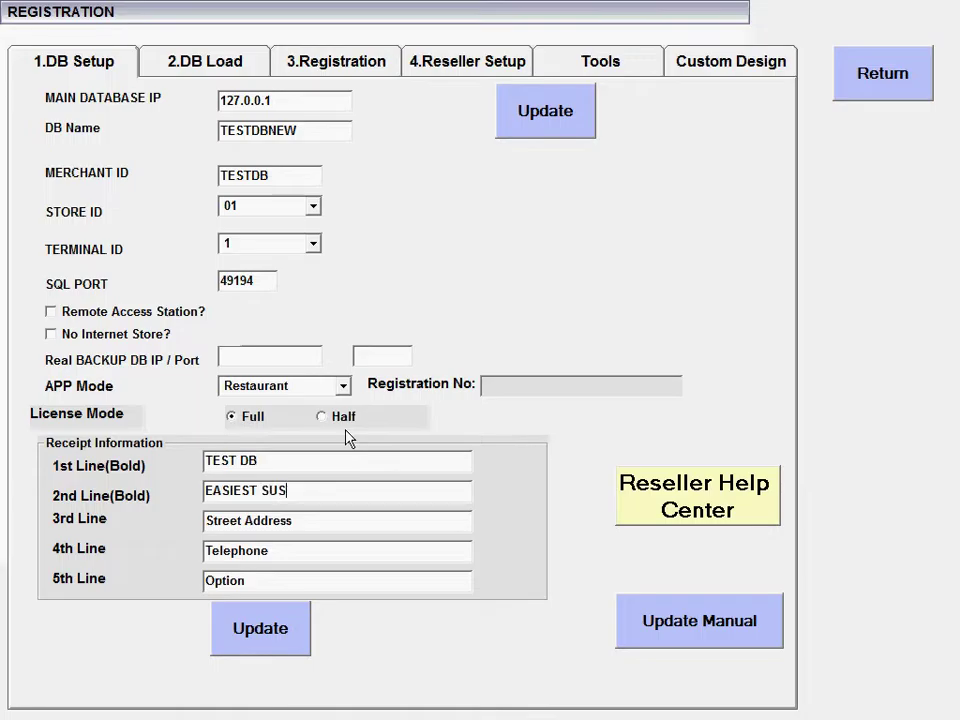
{"action": "type", "text": "HI"}
Insert THE at the start of the receipt's second line so it reads THE EASIEST SUSHI.
{"action": "key", "text": "Left"}
{"action": "key", "text": "Left"}
{"action": "key", "text": "Left"}
{"action": "key", "text": "Left"}
{"action": "key", "text": "Left"}
{"action": "key", "text": "Left"}
{"action": "key", "text": "Left"}
{"action": "key", "text": "Left"}
{"action": "key", "text": "Left"}
{"action": "key", "text": "Left"}
{"action": "key", "text": "Left"}
{"action": "key", "text": "Left"}
{"action": "type", "text": "THE"}
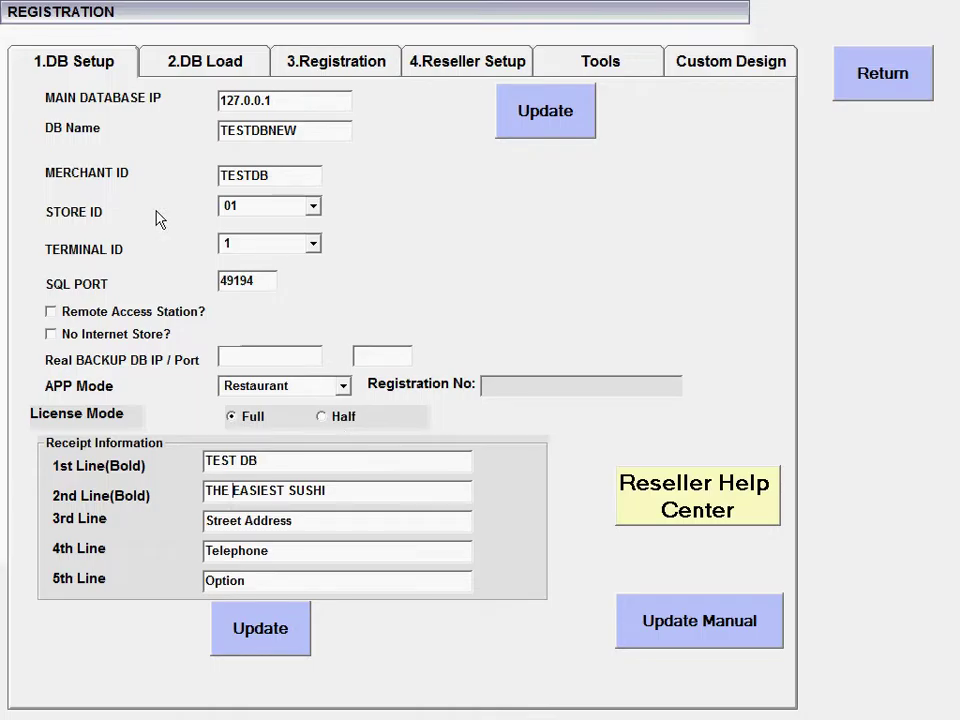
Update the receipt information, acknowledge the message and return to the start-up screen.
{"action": "left_click", "coordinate": [304, 519]}
{"action": "left_click", "coordinate": [254, 580]}
{"action": "left_click", "coordinate": [281, 630]}
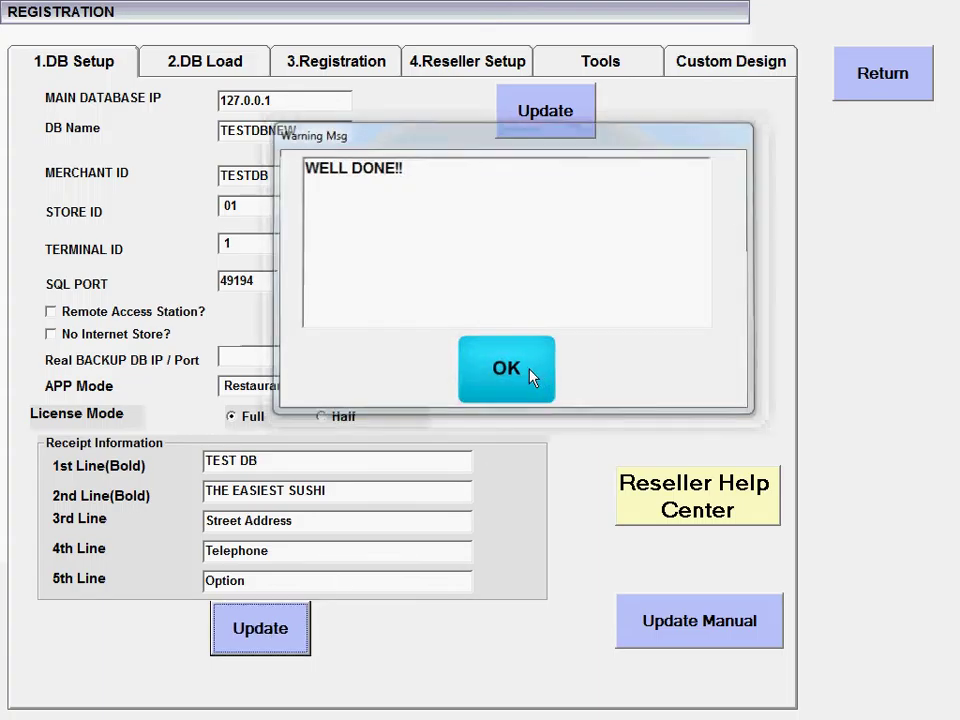
{"action": "left_click", "coordinate": [534, 379]}
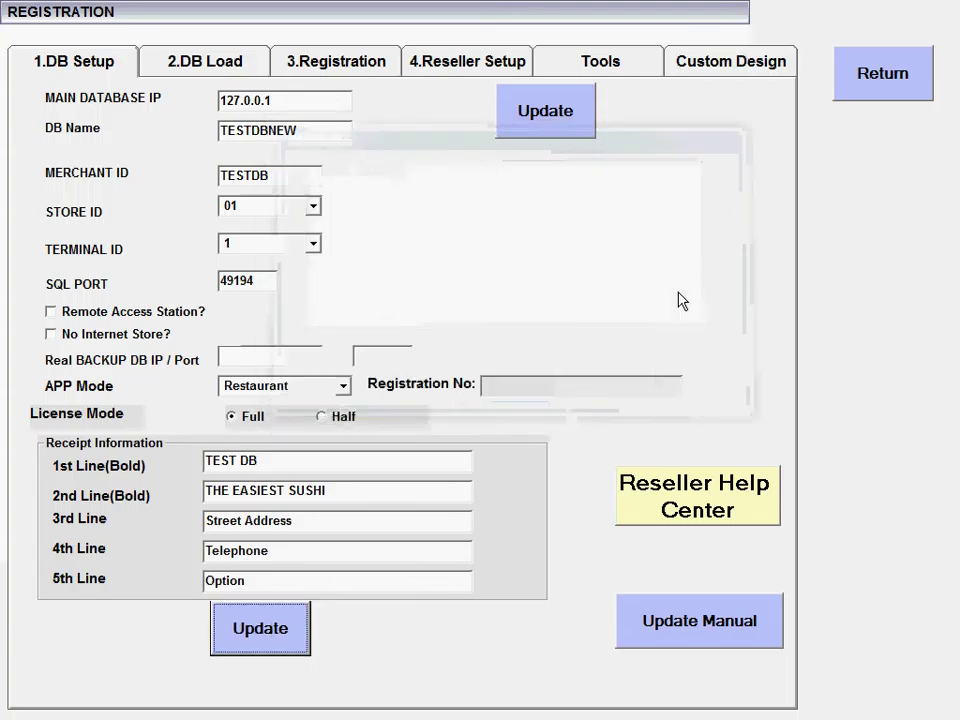
{"action": "left_click", "coordinate": [858, 80]}
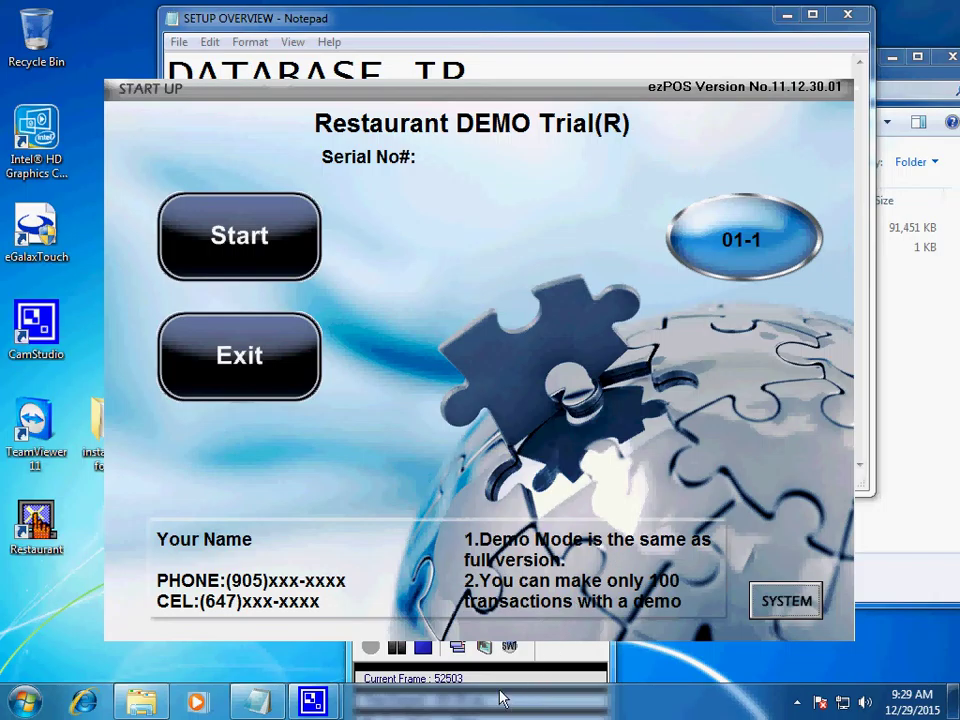